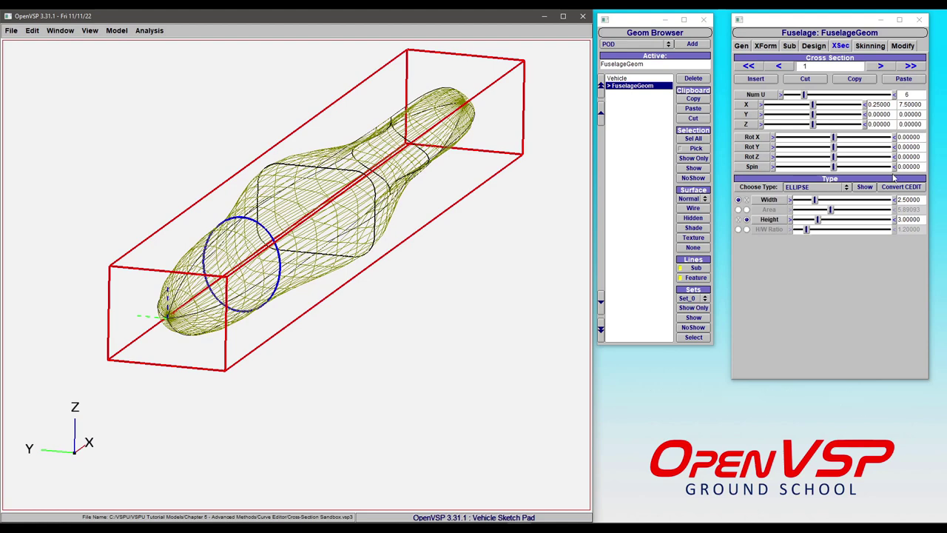
Step: Change the type of fuselage cross section 1 to EDIT_CURVE and reposition the curve editing window beside the cross-section settings
left_click(830, 186)
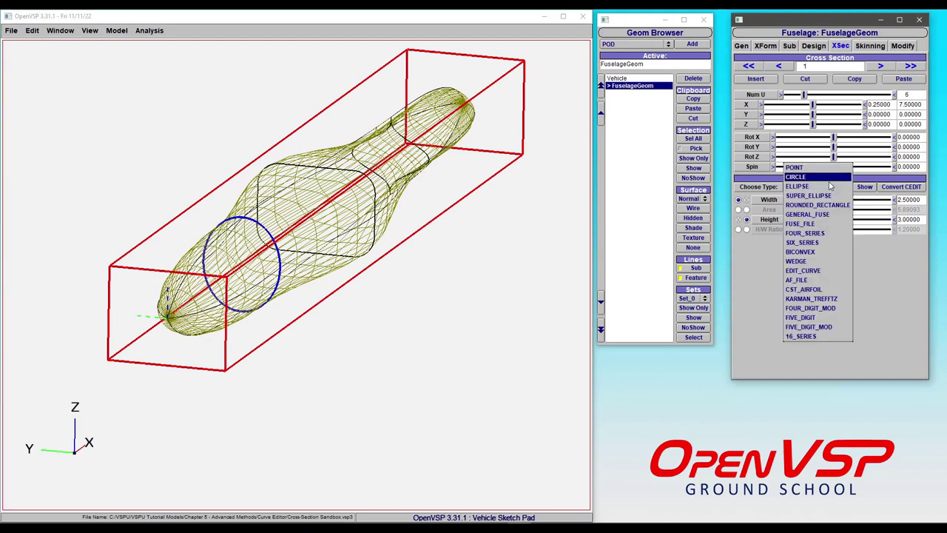
left_click(803, 270)
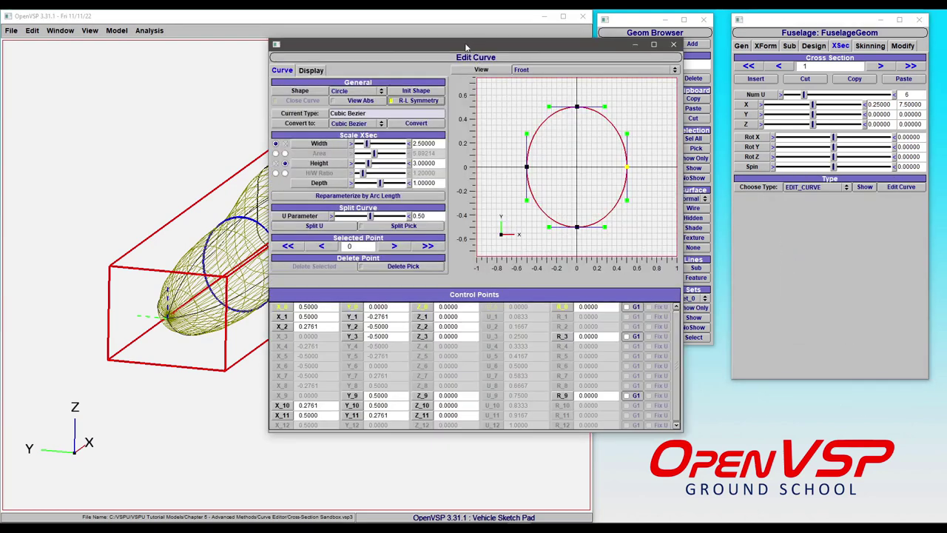
left_click_drag(466, 47, 486, 38)
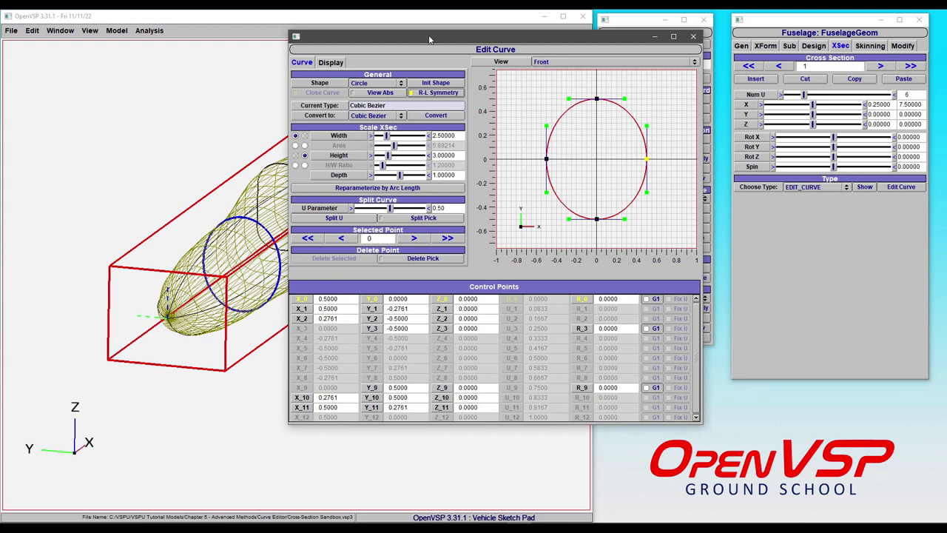
left_click_drag(428, 34, 397, 37)
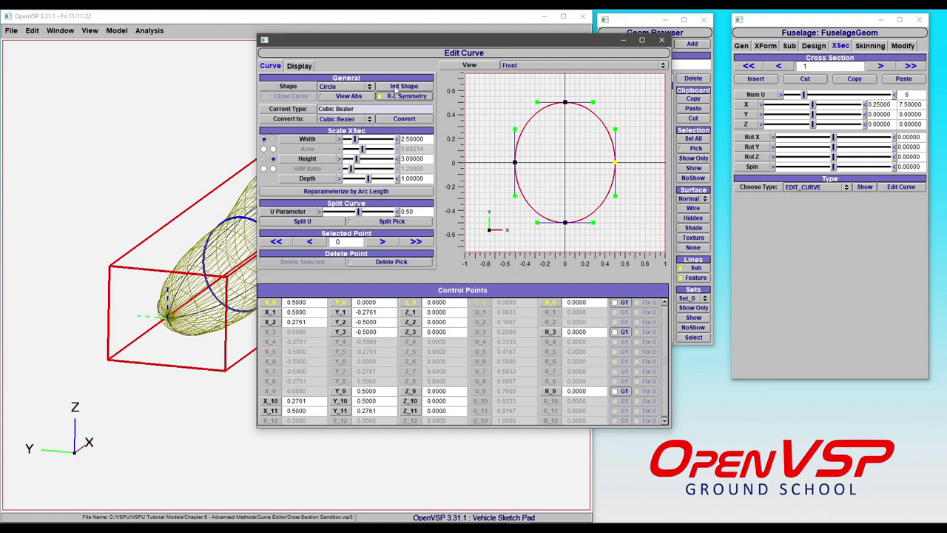
Step: Show the curve in absolute dimensions and set the cross section's width to 3
left_click(141, 229)
scroll(168, 230, "up", 5)
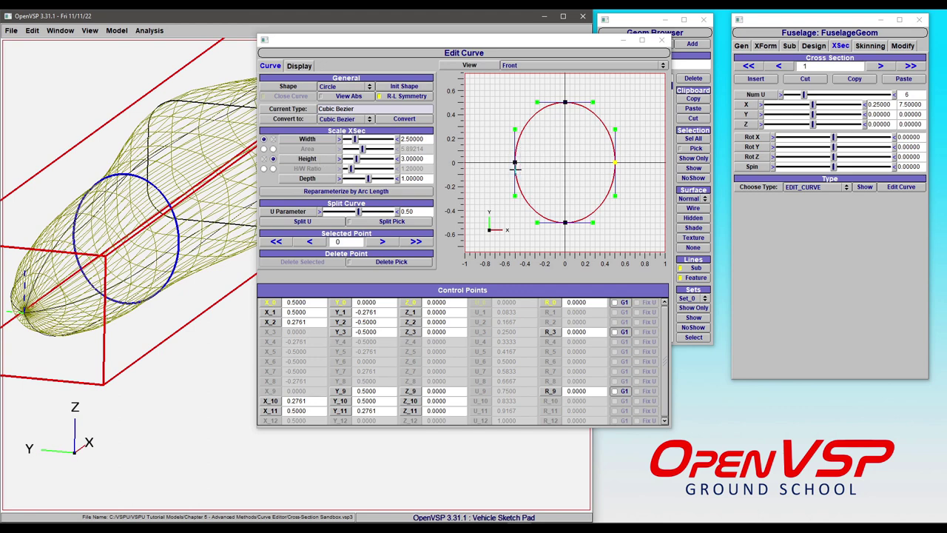
left_click(339, 96)
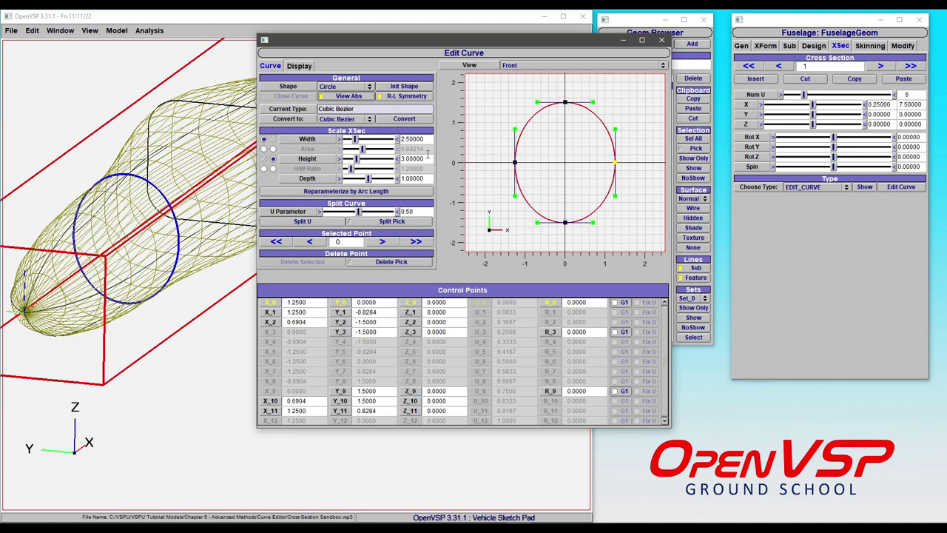
left_click_drag(429, 139, 368, 142)
type("3")
key("Return")
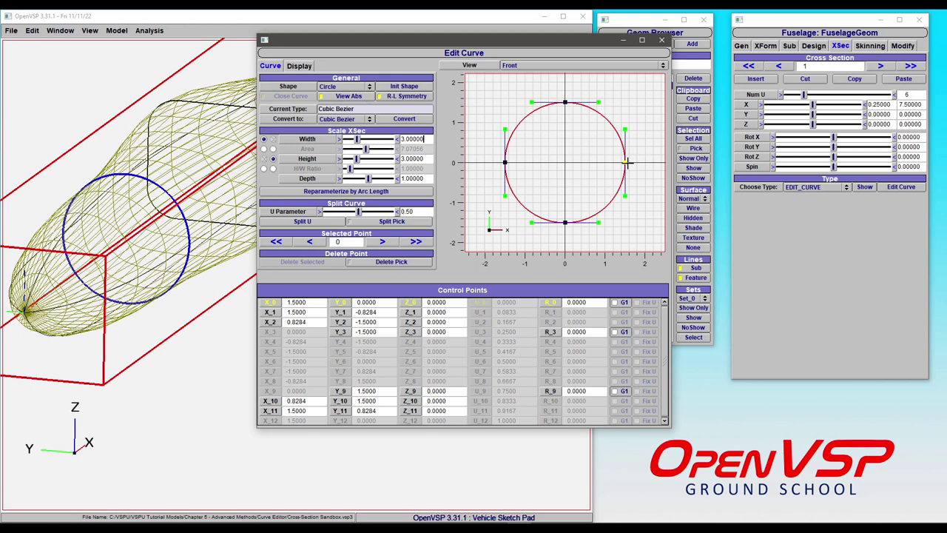
Step: Toggle R-L symmetry off and back on, and move control point 11 outward to about X 1.83, Y 0.93
left_click(400, 99)
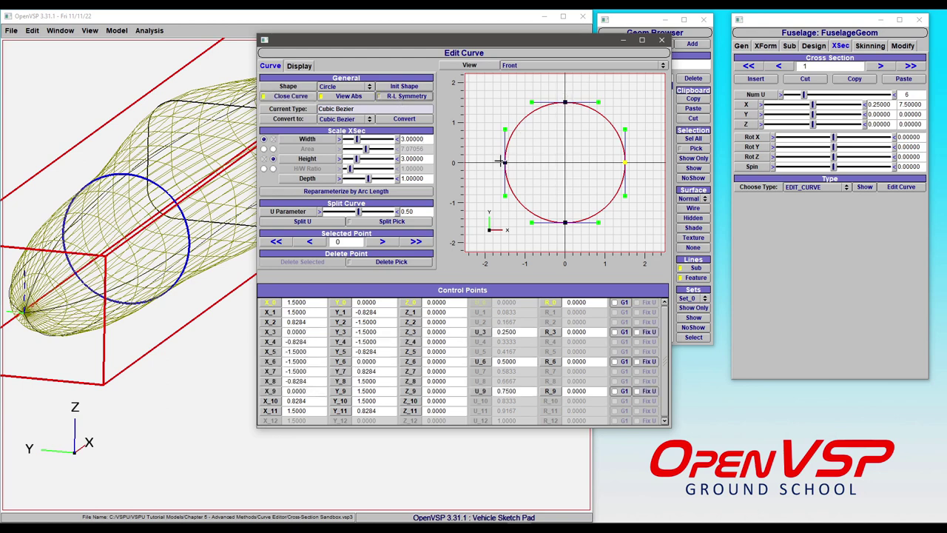
left_click(388, 100)
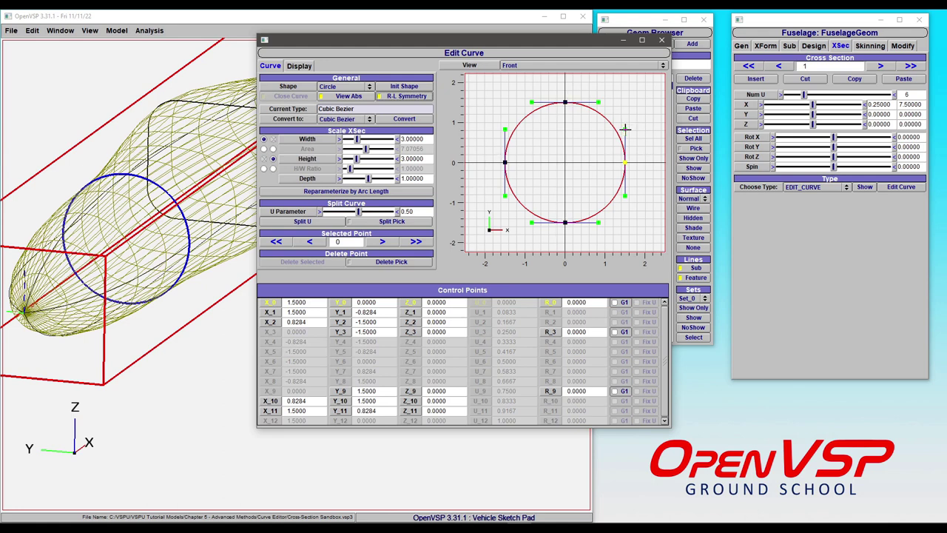
left_click_drag(625, 128, 638, 125)
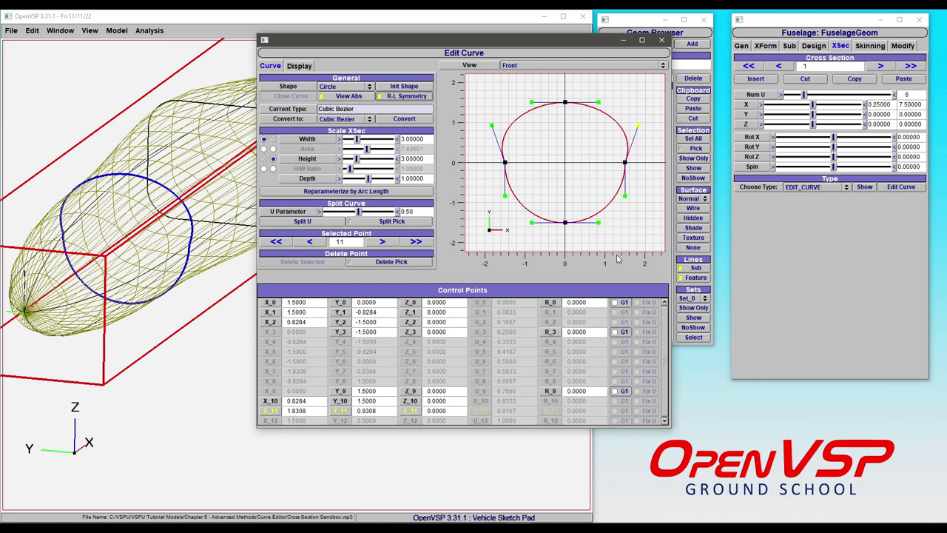
Step: Reinitialize the cross-section curve with the Ellipse shape
left_click(348, 87)
left_click(364, 96)
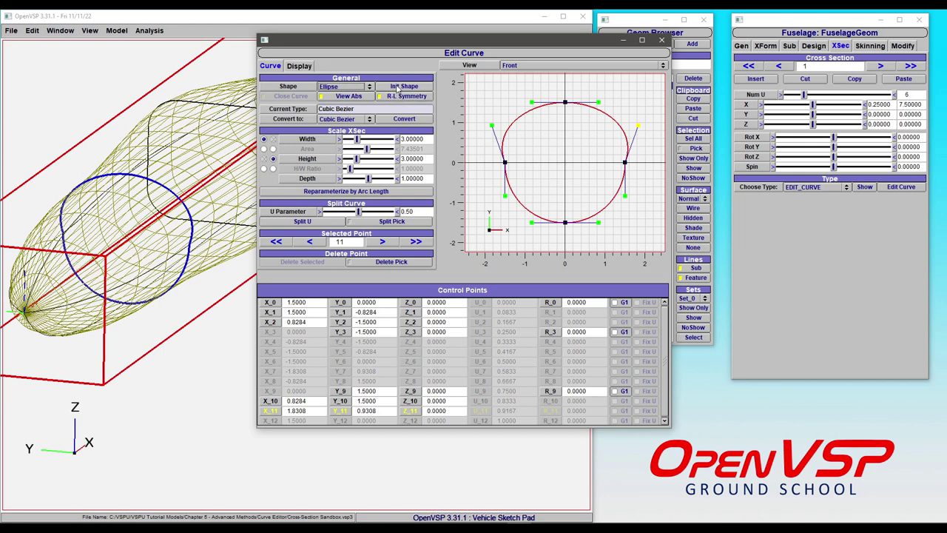
left_click(399, 86)
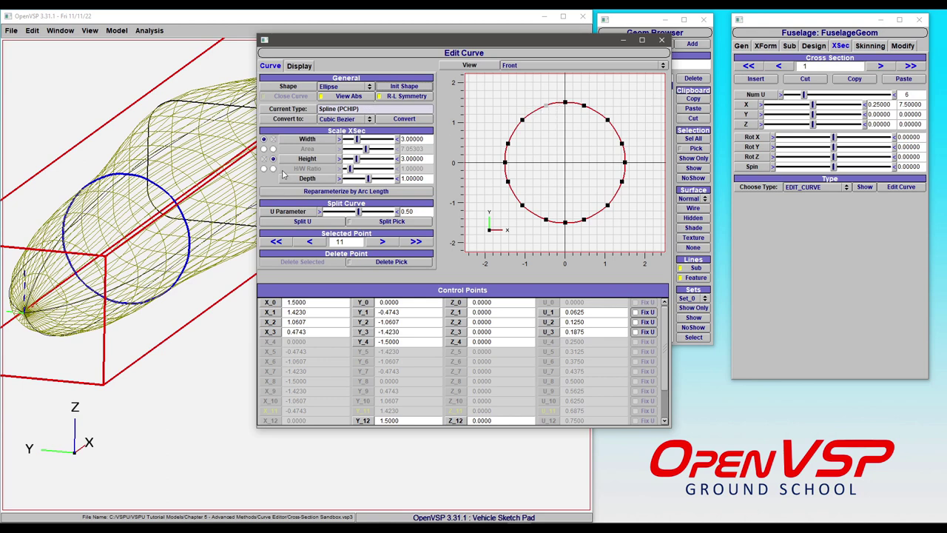
Step: Pull three ellipse points inward to about (0.60, 1.15), (1.14, 0.04) and (0.78, -0.78), keeping R-L symmetry active
scroll(582, 110, "up", 2)
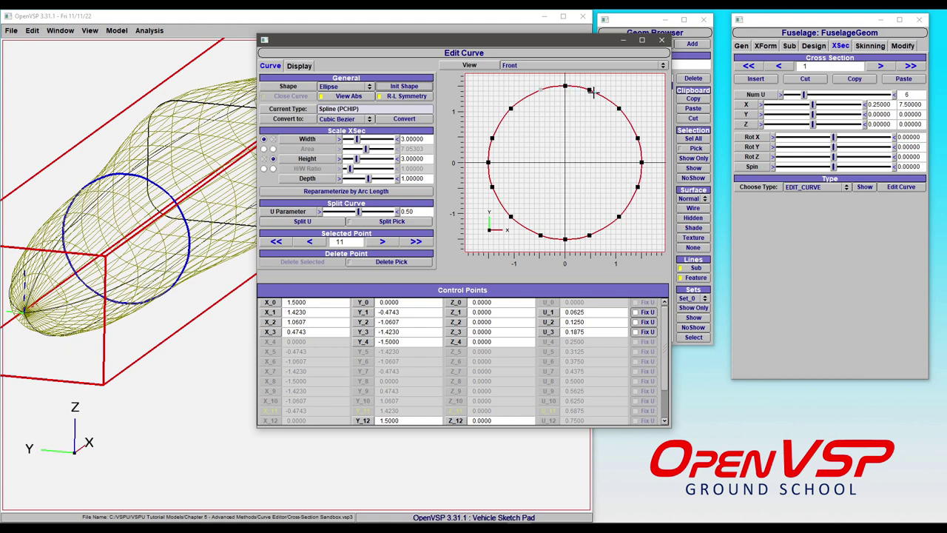
left_click_drag(589, 89, 594, 104)
left_click_drag(640, 162, 623, 160)
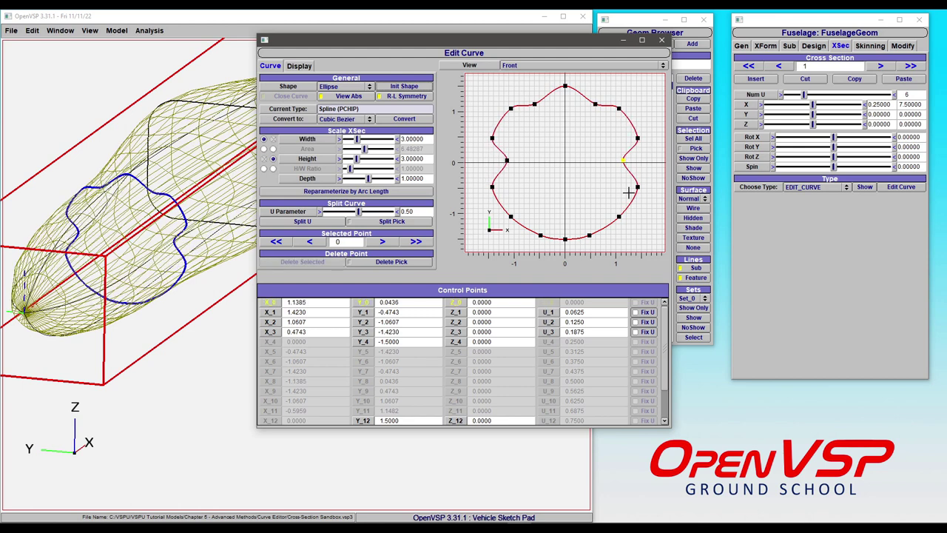
left_click_drag(617, 216, 605, 202)
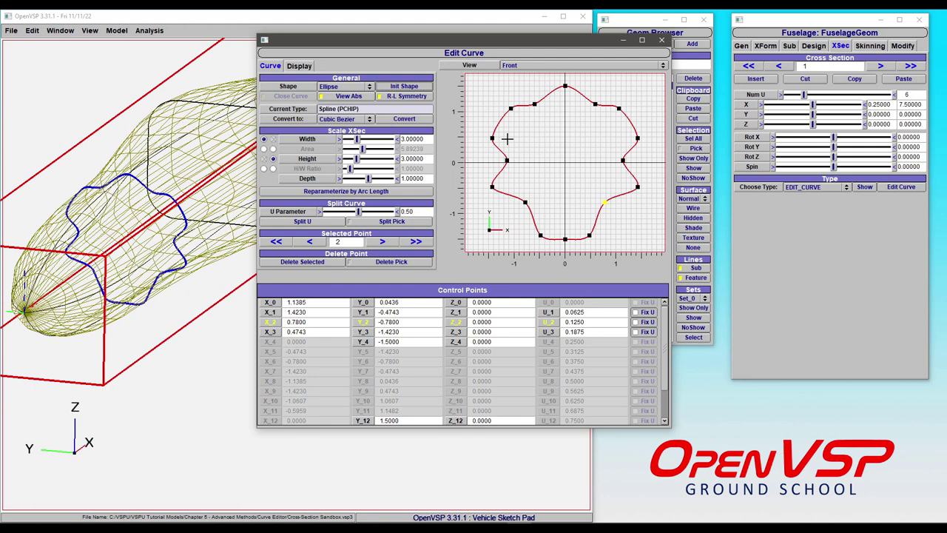
Step: Reinitialize the curve as a Rectangle and turn off R-L symmetry
left_click(369, 87)
left_click(353, 96)
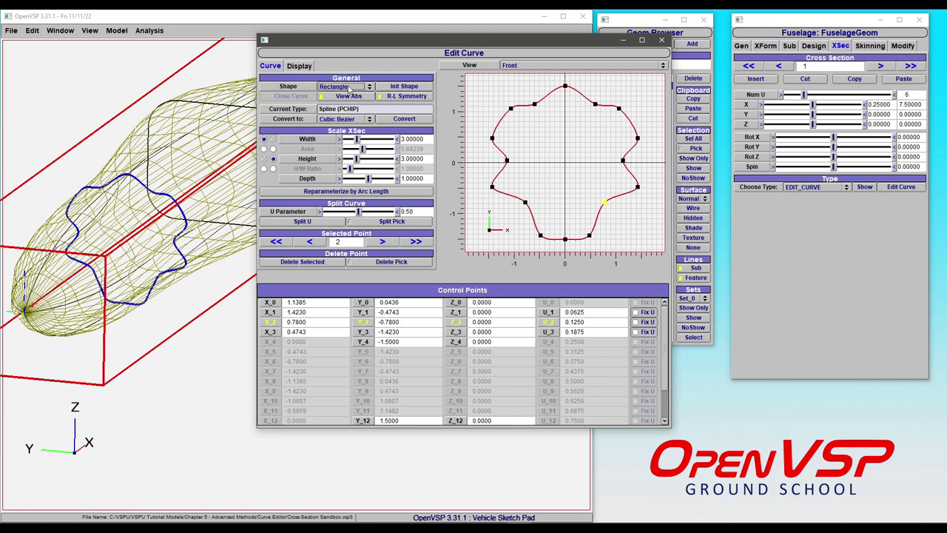
left_click(404, 87)
left_click(402, 96)
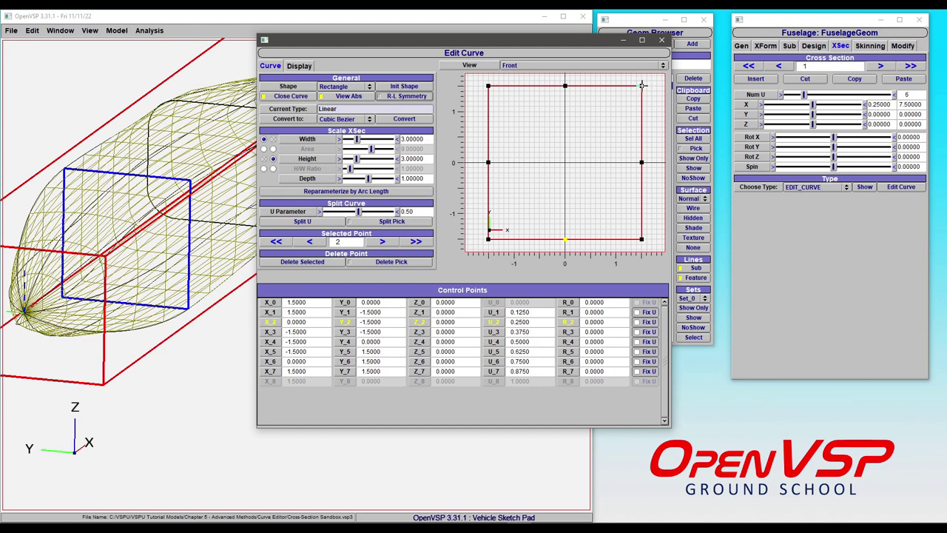
Step: Move the rectangle's four corner points inward to about (0.96, -0.98), (-0.94, -0.96), (-1.10, 0.87) and (0.83, 0.89)
left_click_drag(642, 86, 622, 105)
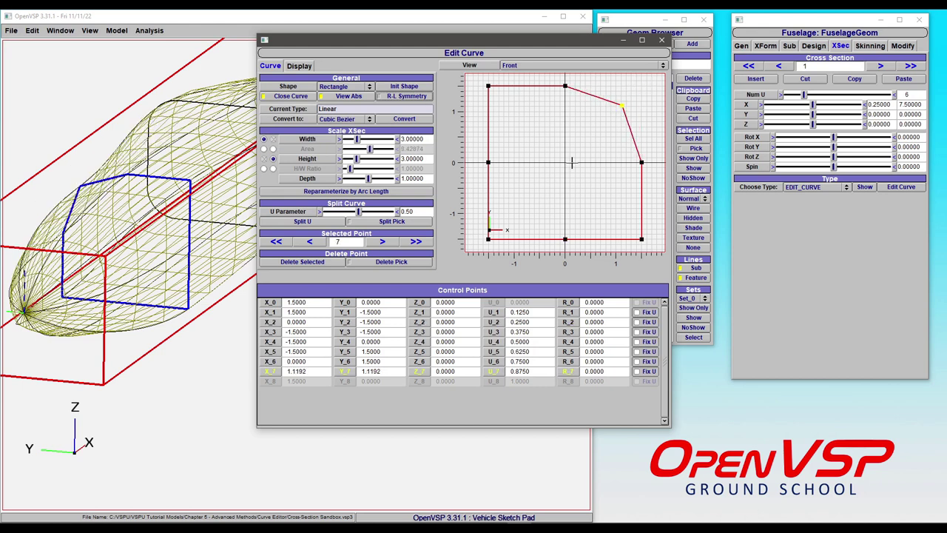
left_click_drag(641, 239, 614, 213)
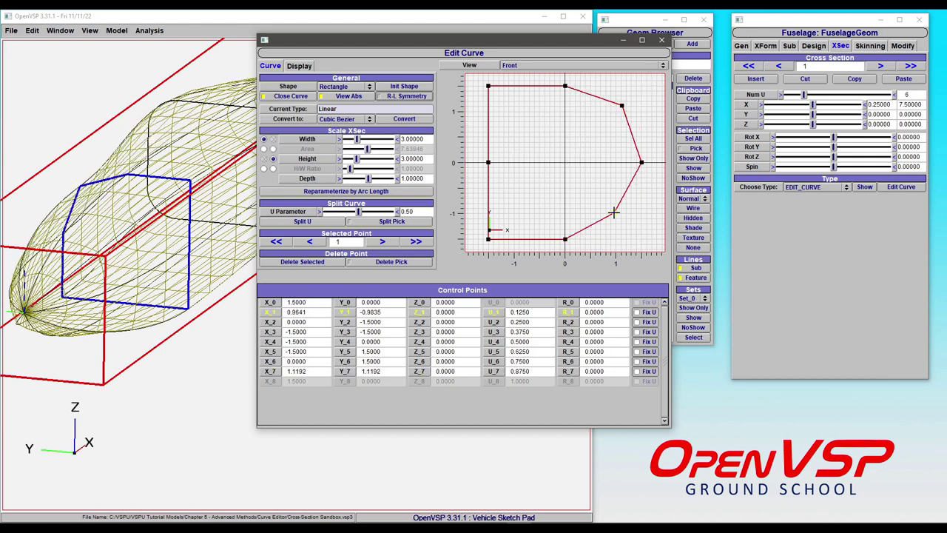
left_click_drag(486, 238, 517, 211)
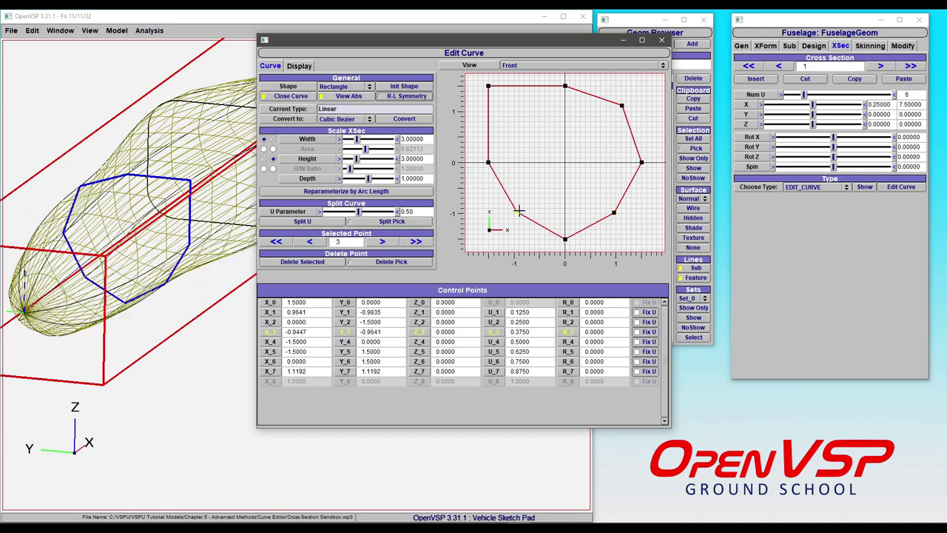
left_click_drag(489, 86, 509, 118)
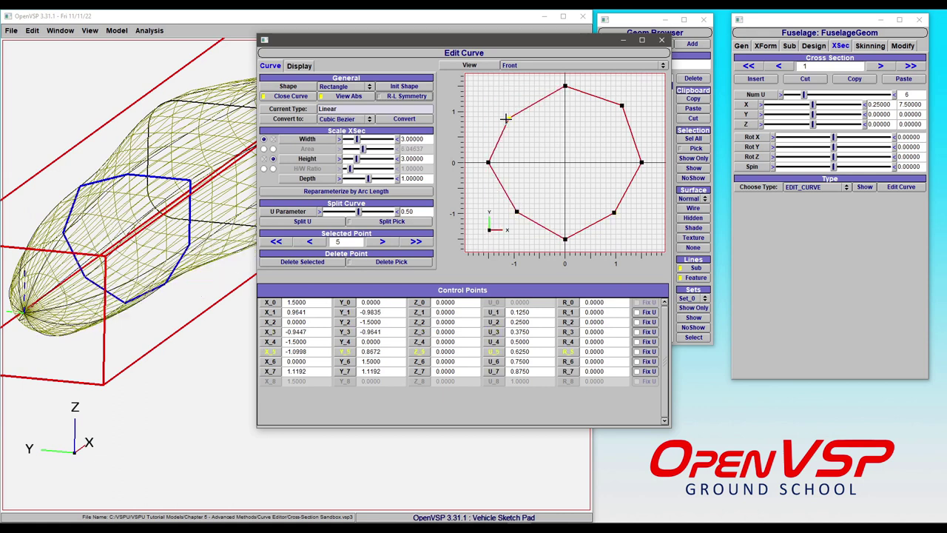
left_click_drag(621, 106, 607, 118)
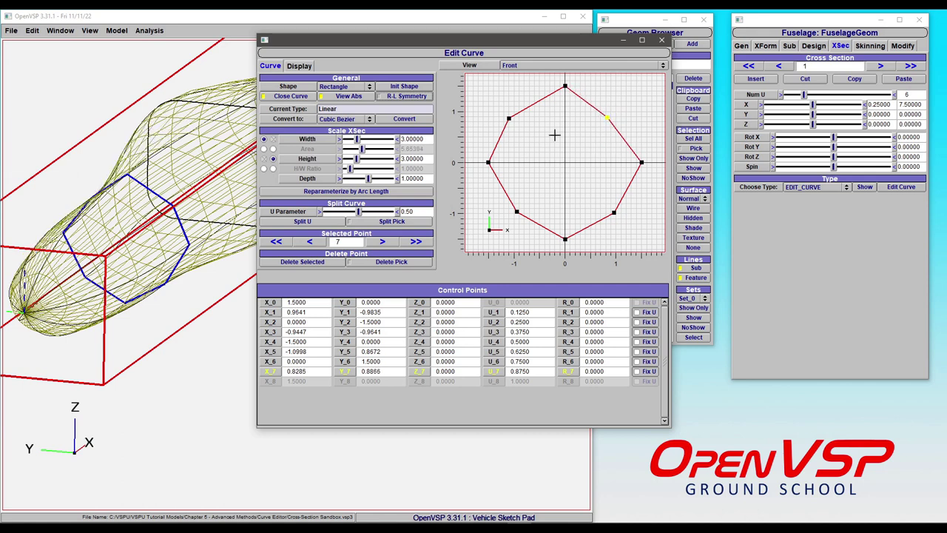
Step: Convert the linear curve to Spline (PCHIP)
left_click(370, 121)
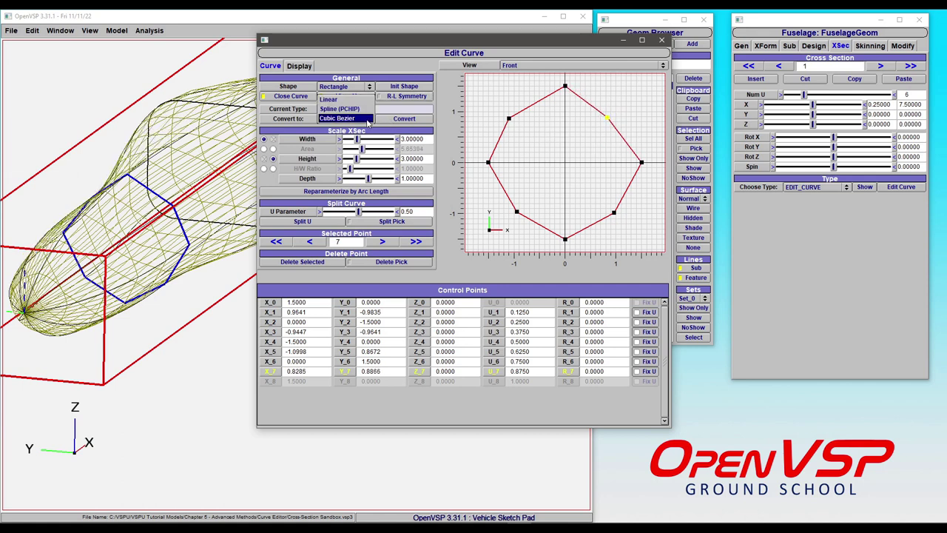
left_click(344, 118)
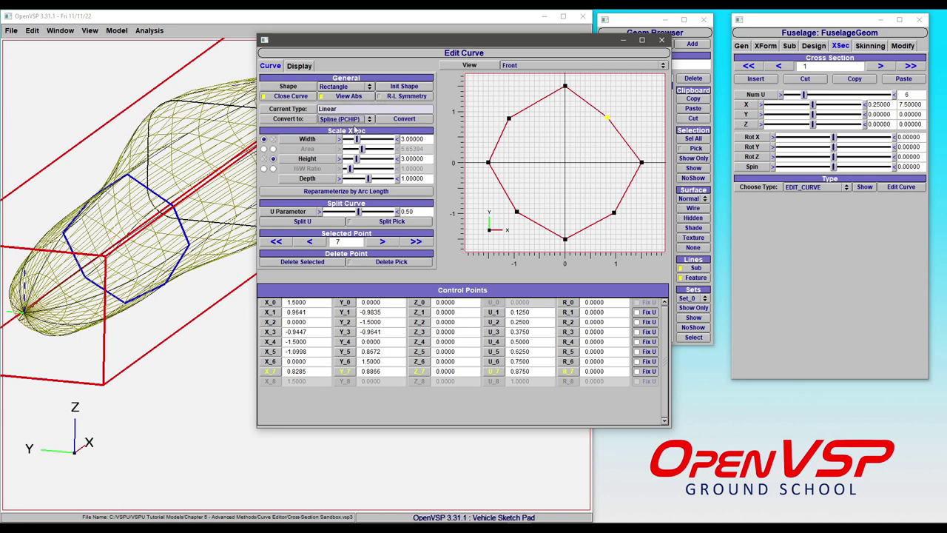
left_click(405, 119)
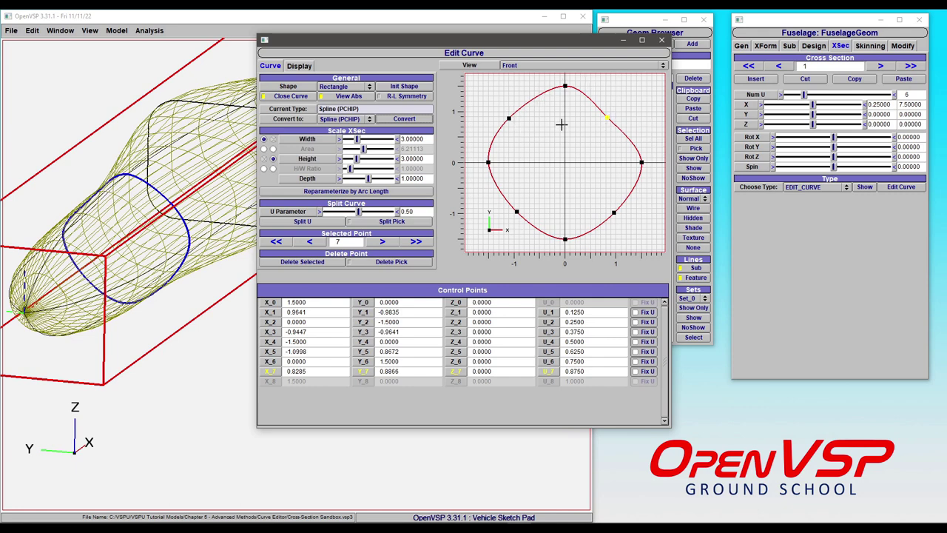
Step: Convert the spline curve to Cubic Bezier
left_click(354, 121)
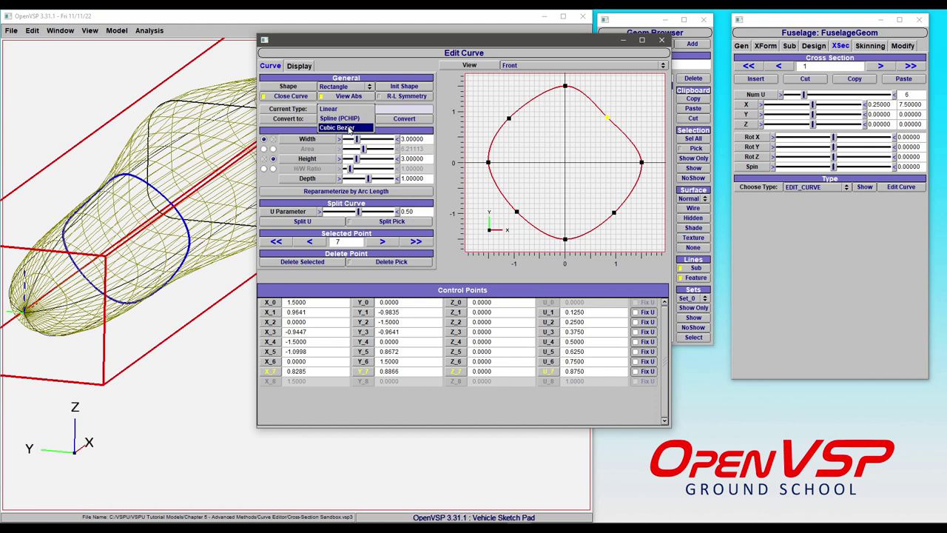
left_click(345, 128)
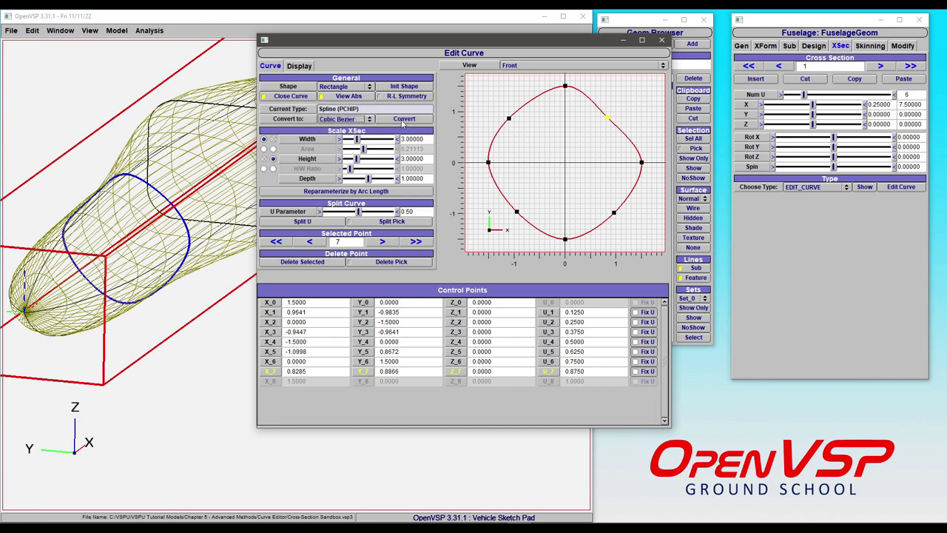
left_click(403, 119)
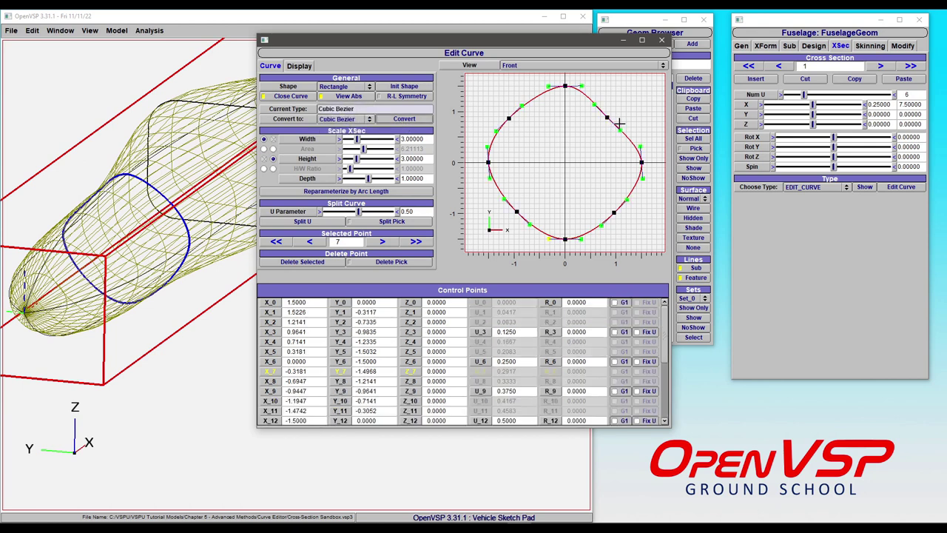